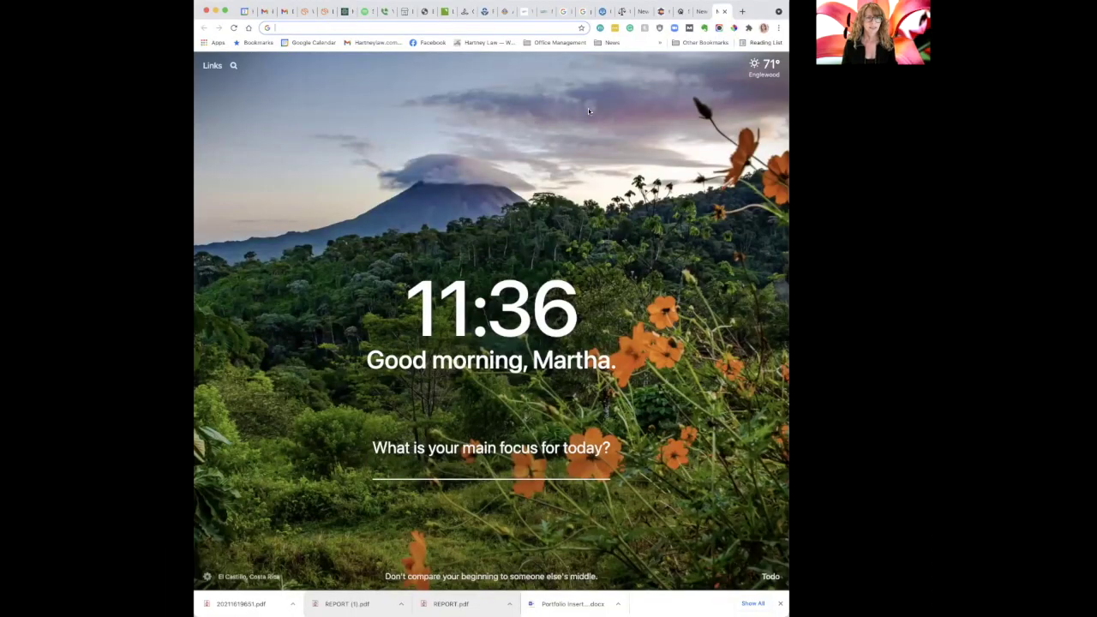
Search Google for the Colorado SOS business search and open its Business Organizations result
{"action": "left_click", "coordinate": [306, 28]}
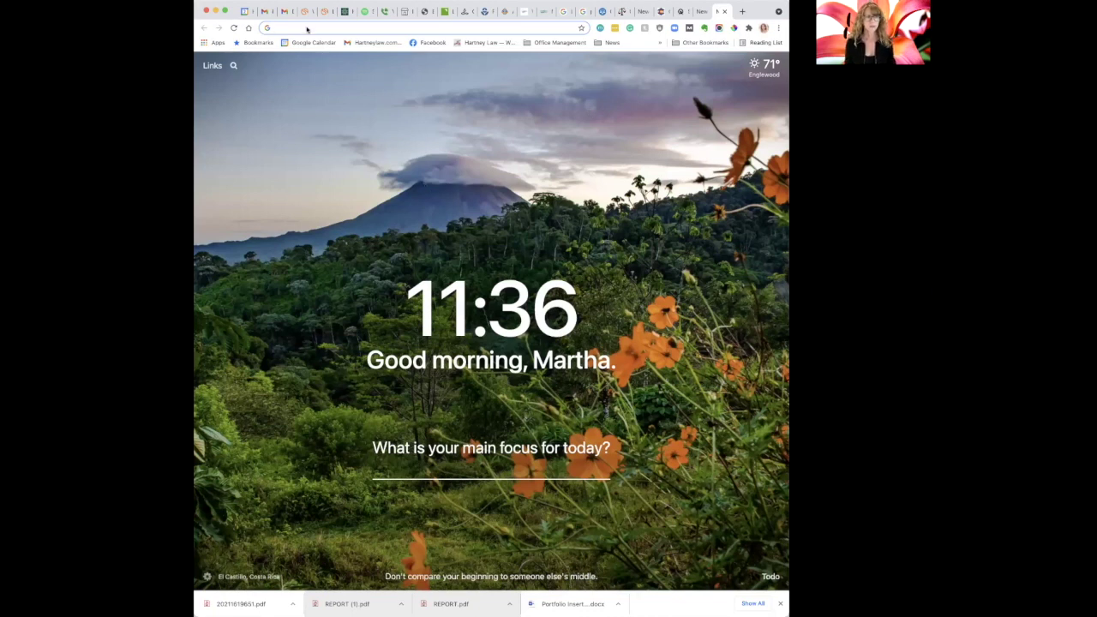
{"action": "type", "text": "colorado.gov"}
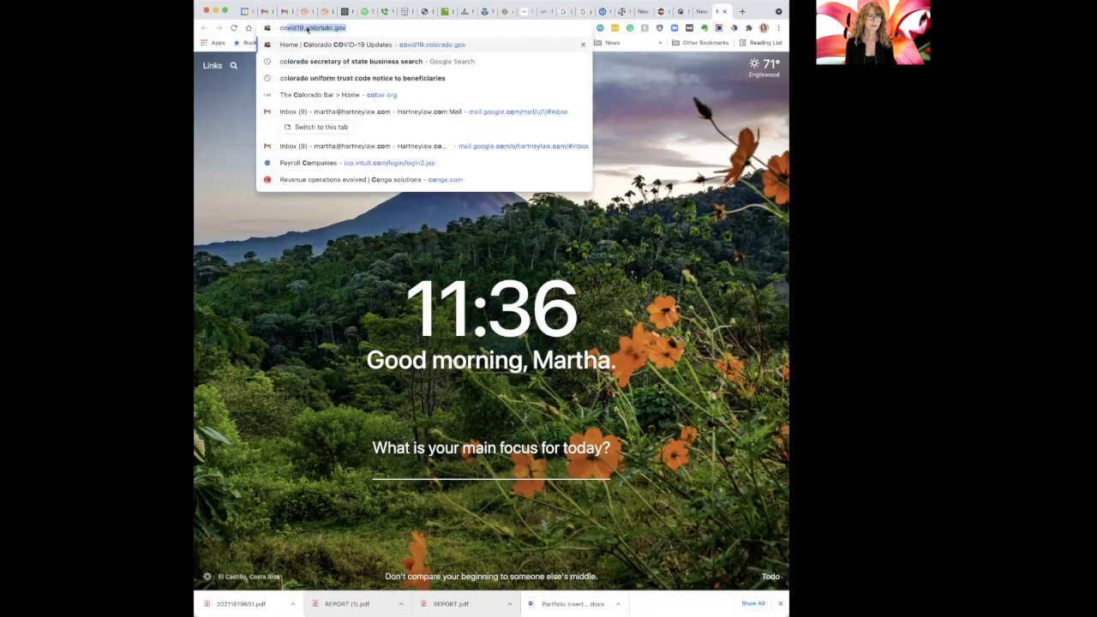
{"action": "key", "text": "Return"}
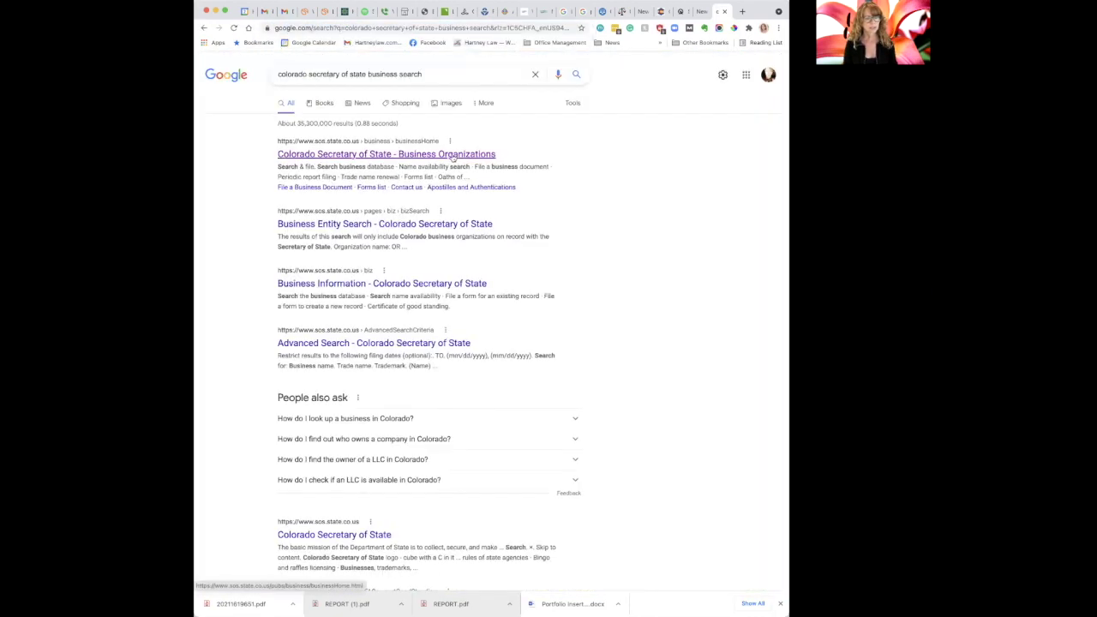
{"action": "left_click", "coordinate": [446, 155]}
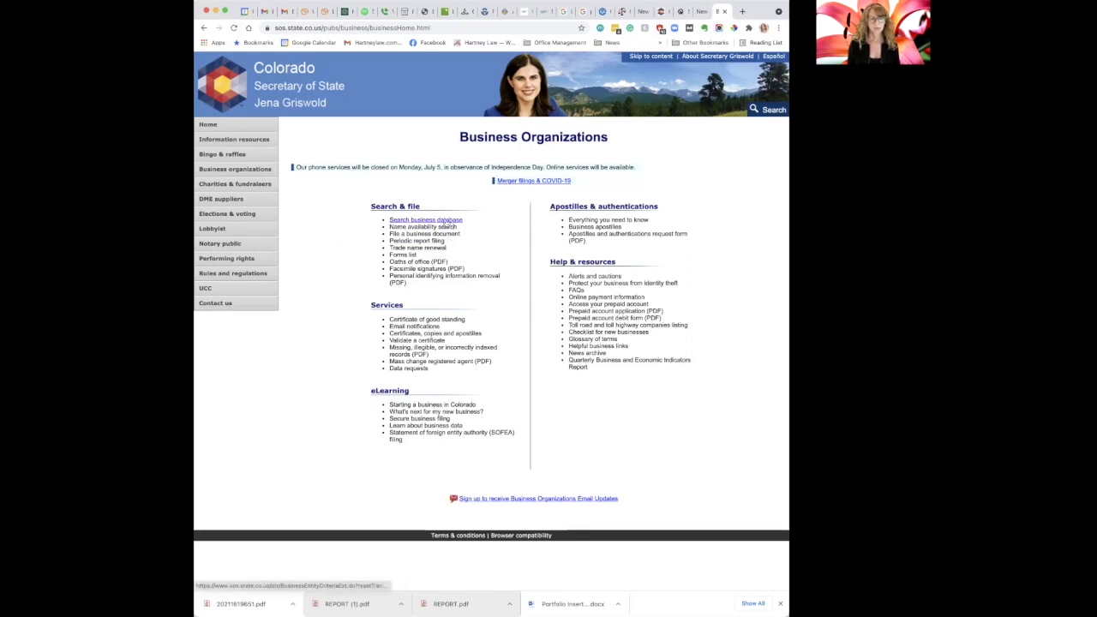
Search the Colorado business database for 'hartney law'
{"action": "left_click", "coordinate": [451, 221]}
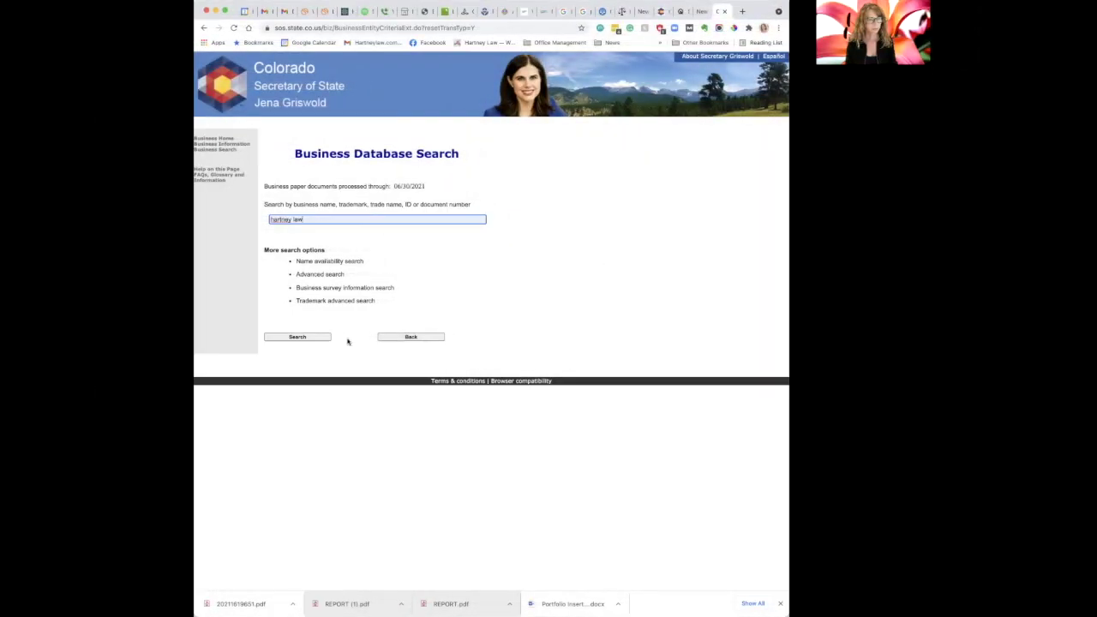
{"action": "left_click", "coordinate": [298, 335]}
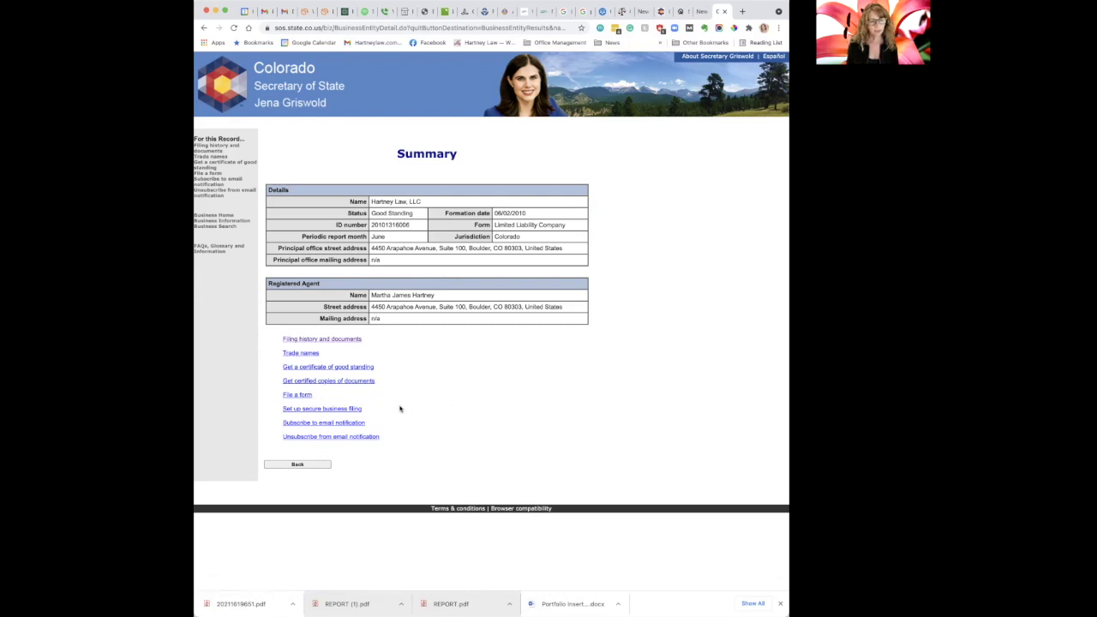
{"action": "left_click", "coordinate": [350, 341]}
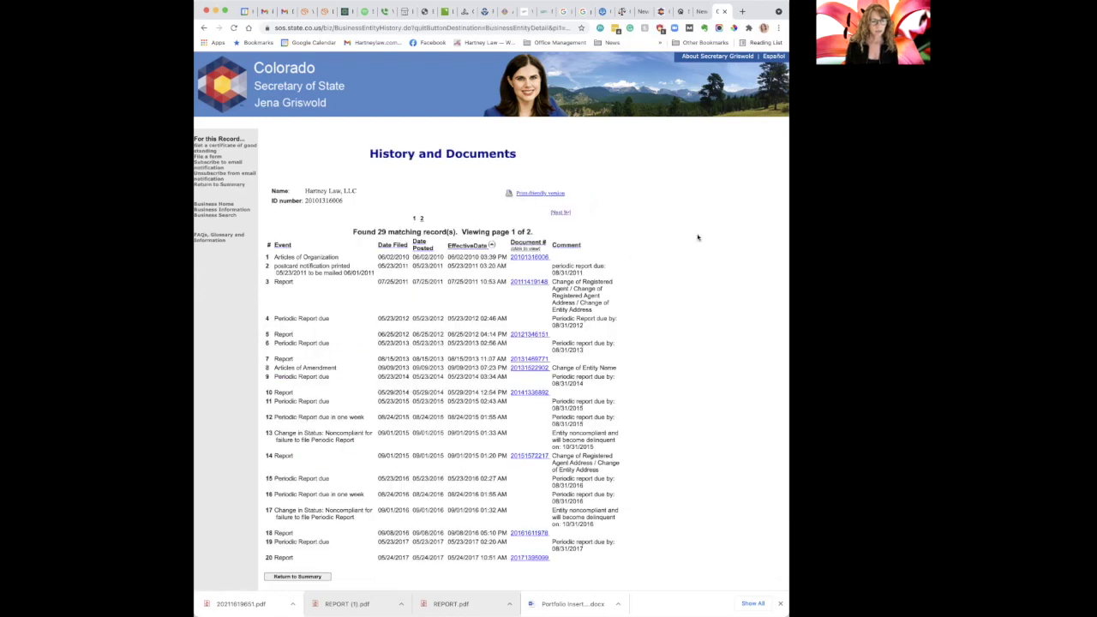
{"action": "scroll", "coordinate": [636, 225], "scroll_direction": "down", "scroll_amount": 1}
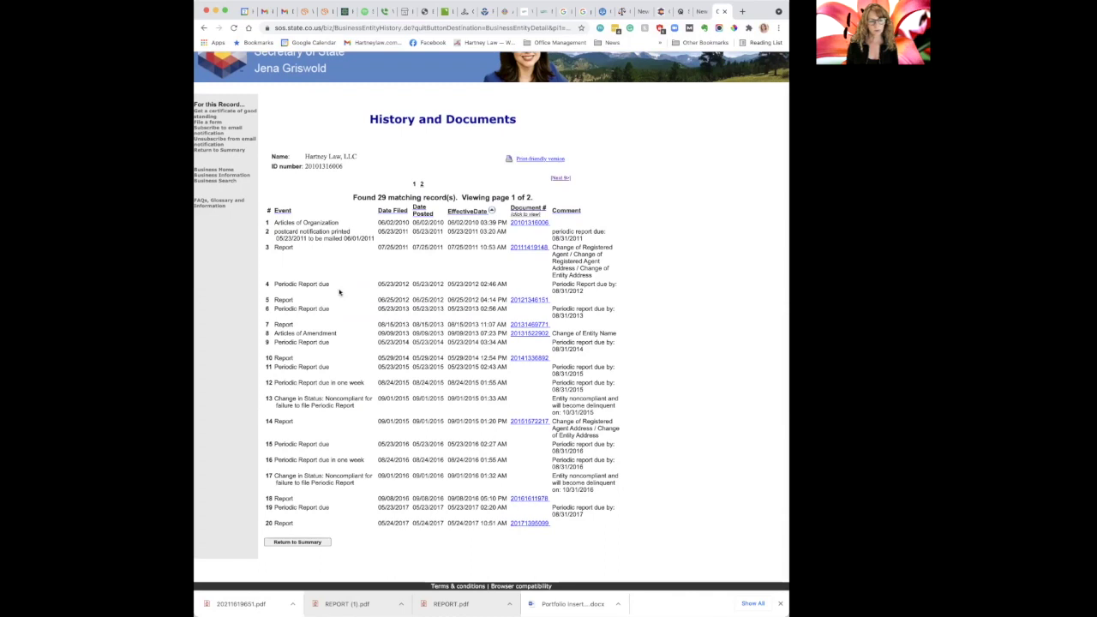
{"action": "scroll", "coordinate": [338, 365], "scroll_direction": "down", "scroll_amount": 1}
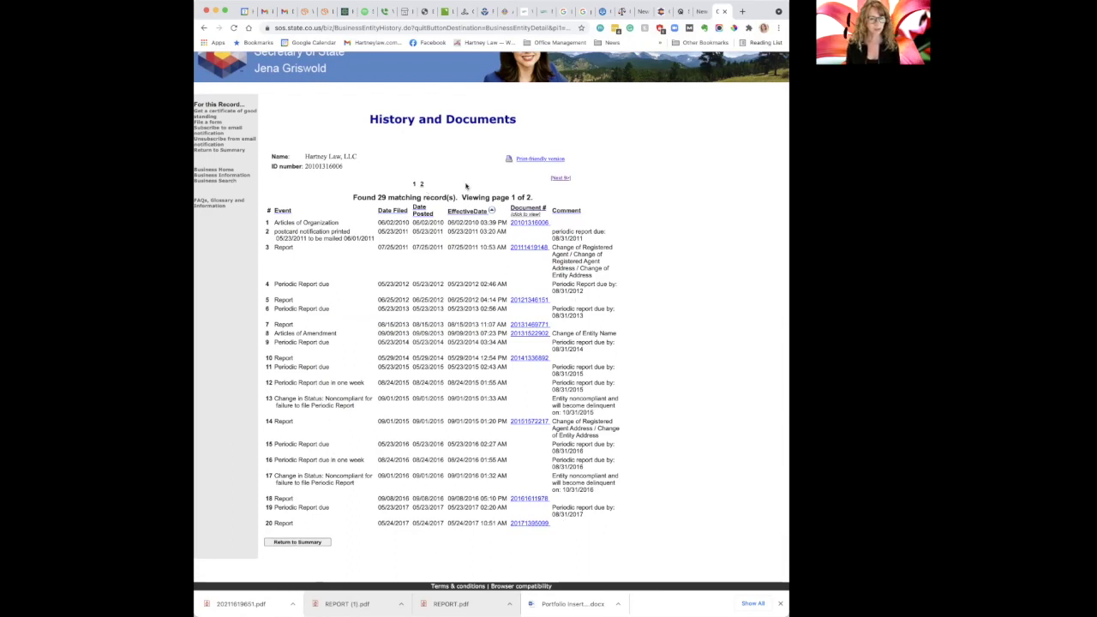
{"action": "left_click", "coordinate": [558, 178]}
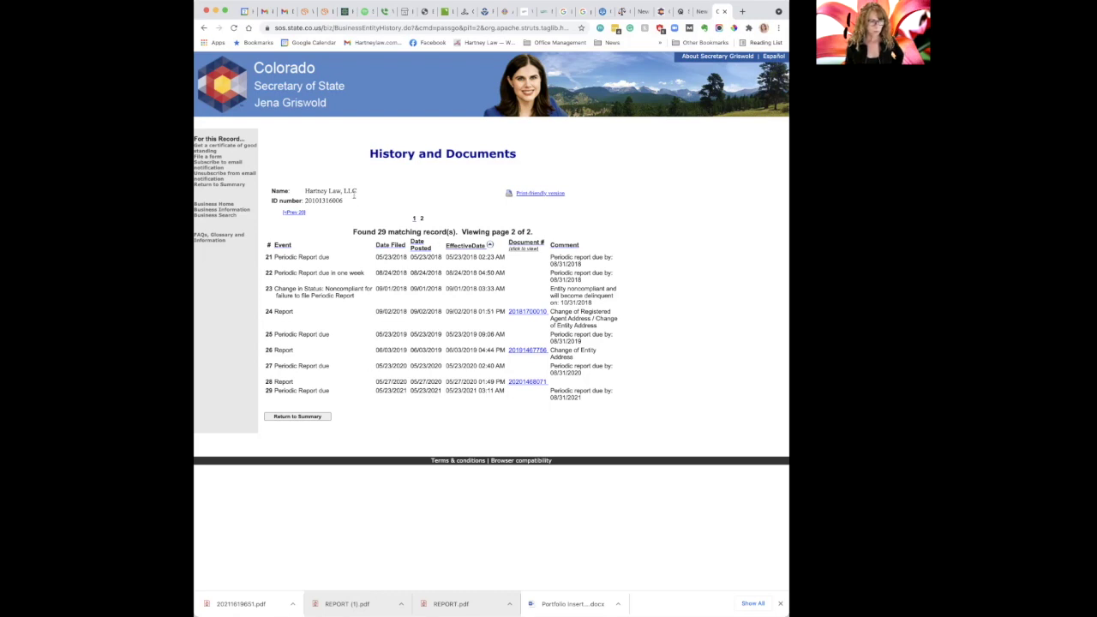
{"action": "left_click", "coordinate": [299, 418]}
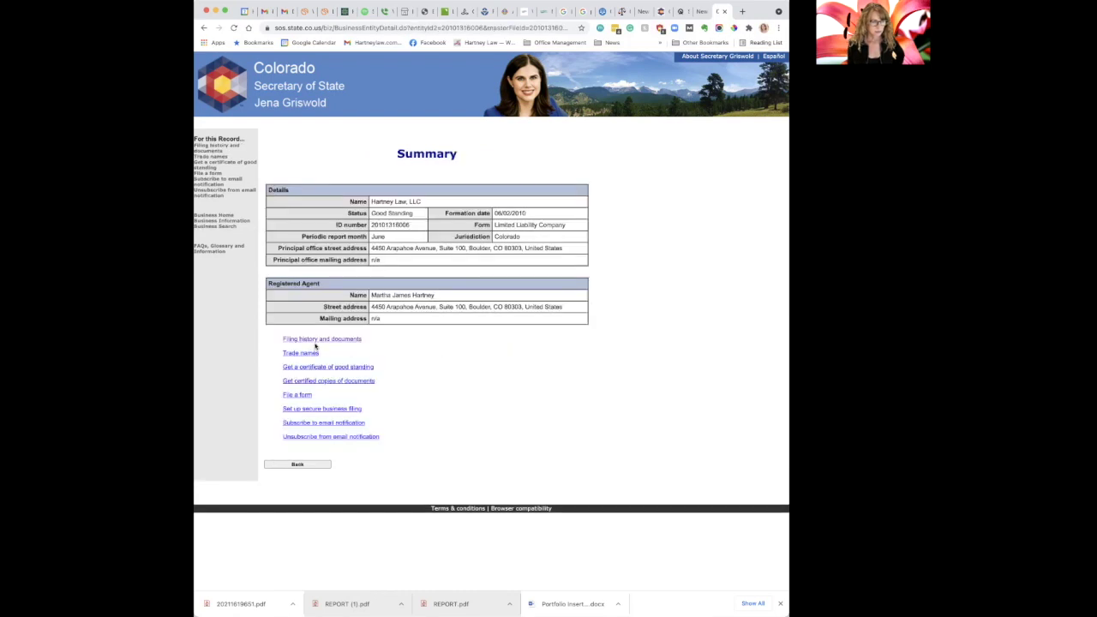
Start the $10.00 Periodic Report filing for Hartney Law, LLC from the documents available for filing
{"action": "left_click", "coordinate": [305, 382]}
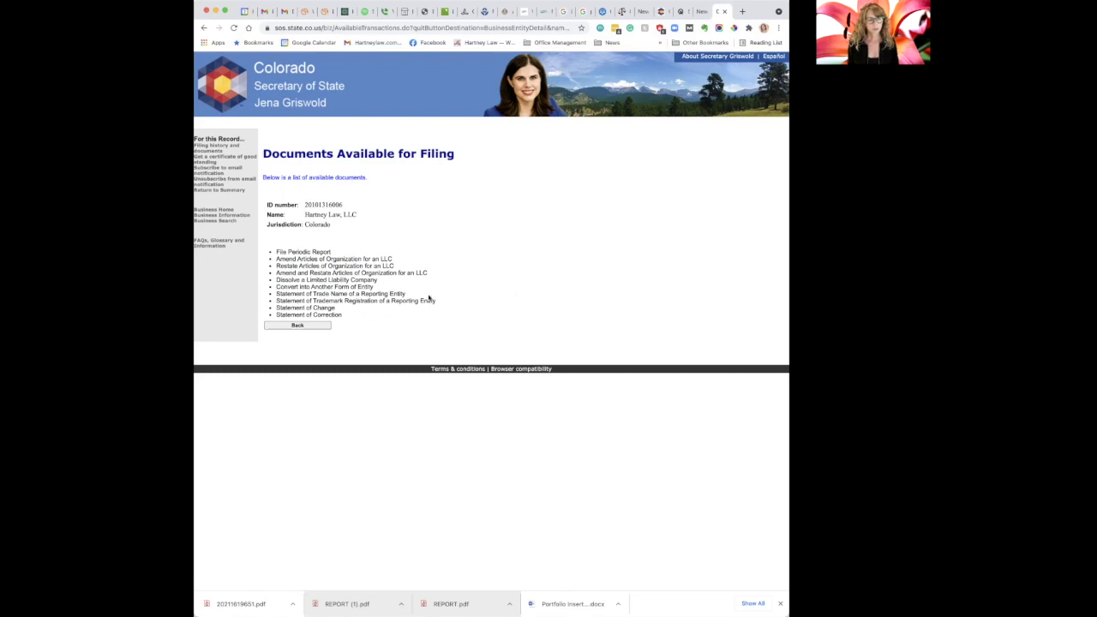
{"action": "left_click", "coordinate": [312, 253]}
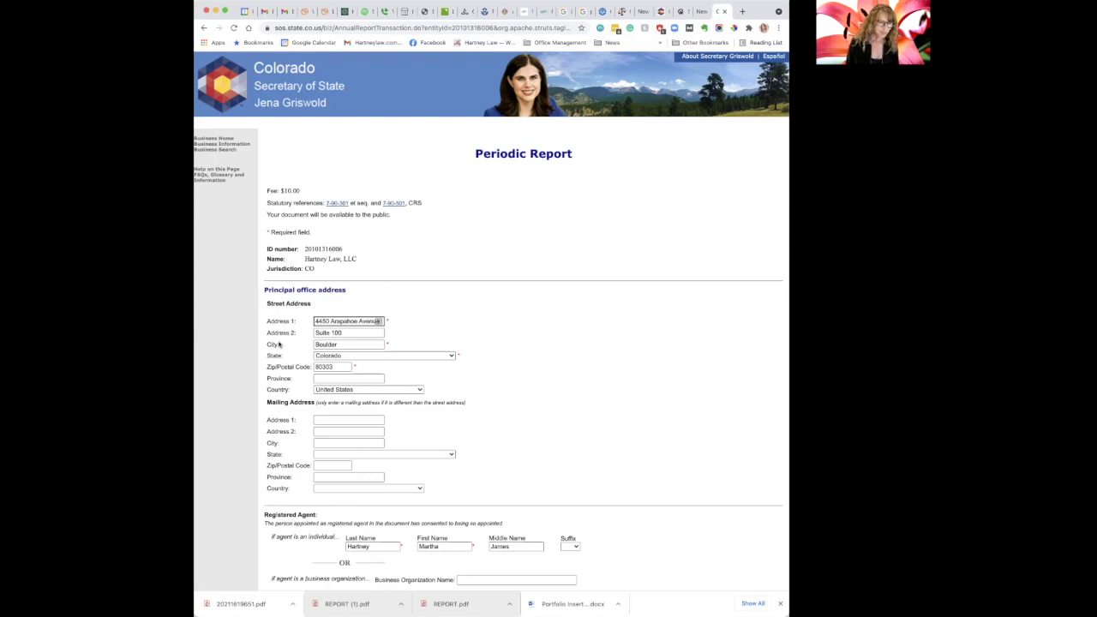
{"action": "scroll", "coordinate": [622, 315], "scroll_direction": "down", "scroll_amount": 3}
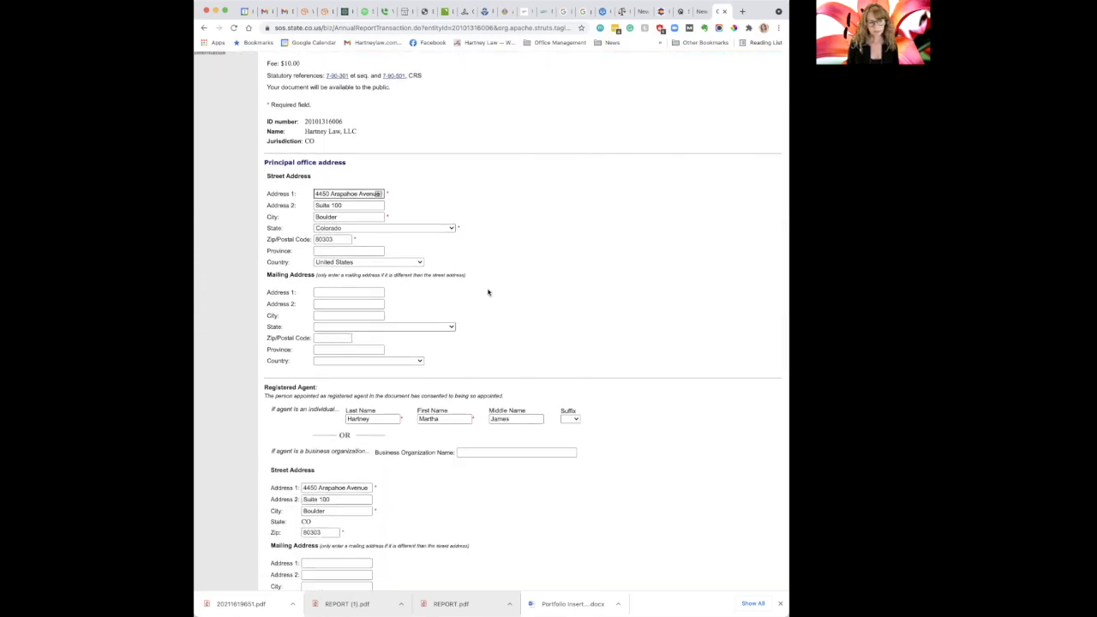
{"action": "scroll", "coordinate": [634, 283], "scroll_direction": "down", "scroll_amount": 2}
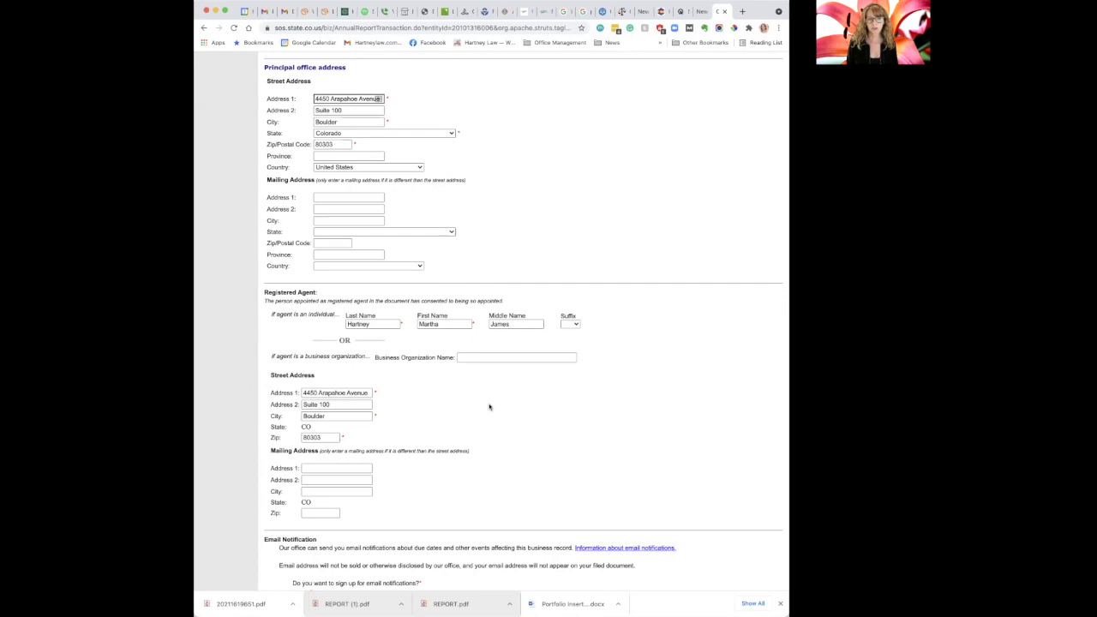
{"action": "scroll", "coordinate": [619, 412], "scroll_direction": "down", "scroll_amount": 1}
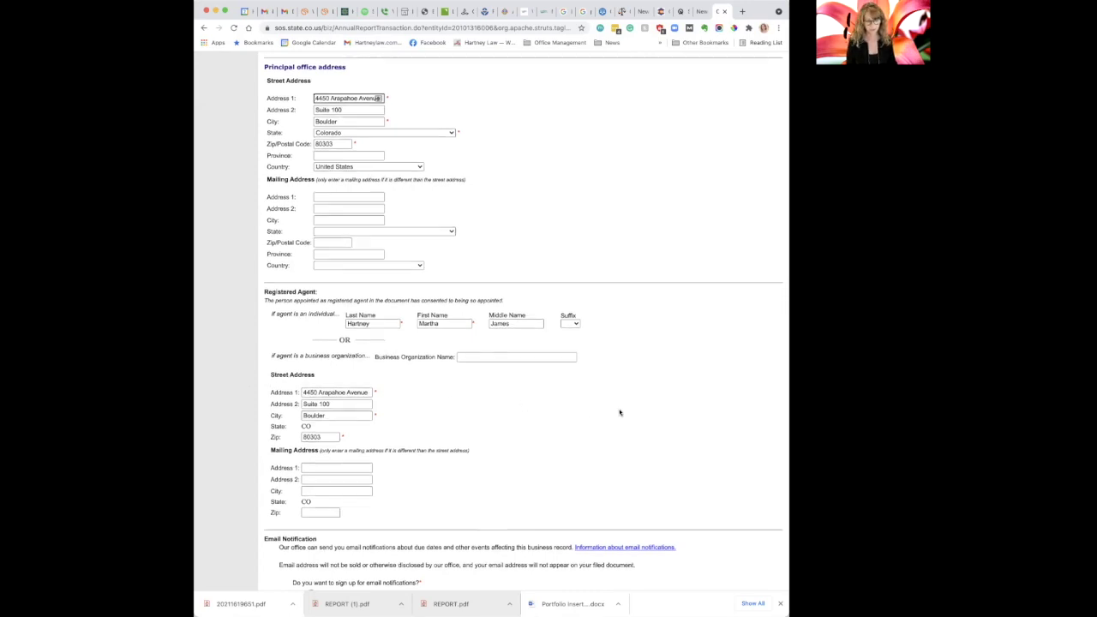
{"action": "scroll", "coordinate": [619, 412], "scroll_direction": "down", "scroll_amount": 3}
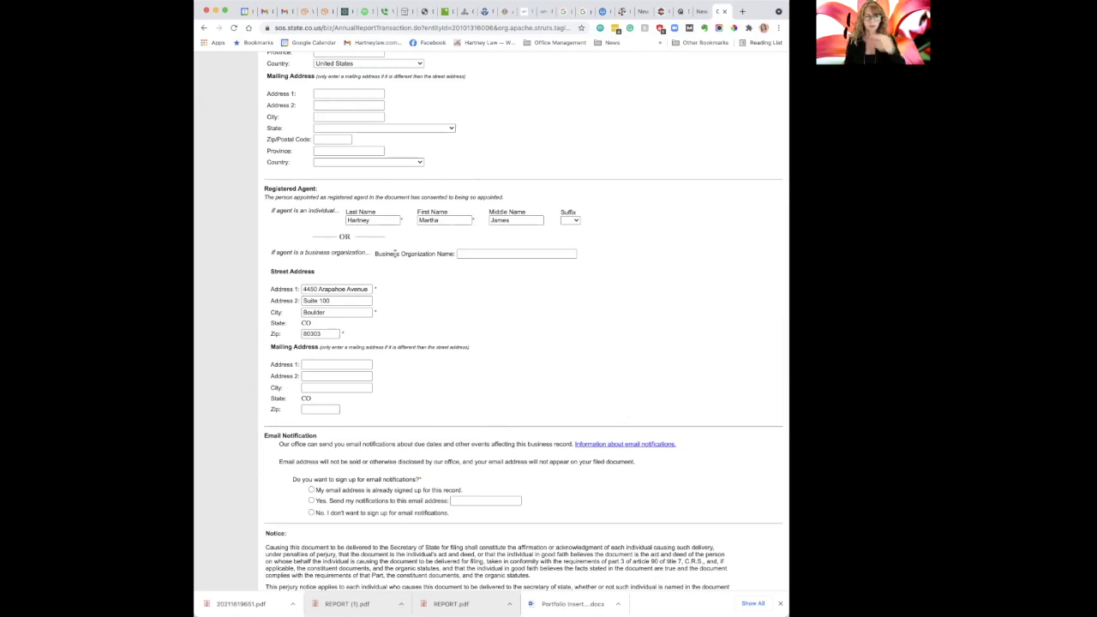
{"action": "left_click", "coordinate": [474, 254]}
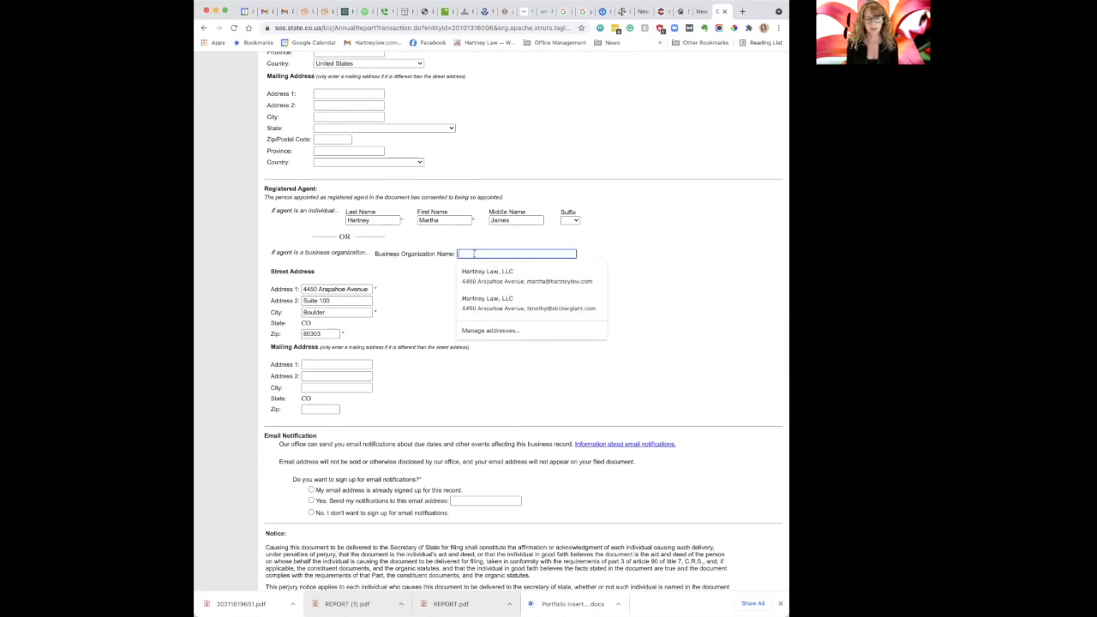
{"action": "left_click", "coordinate": [620, 243]}
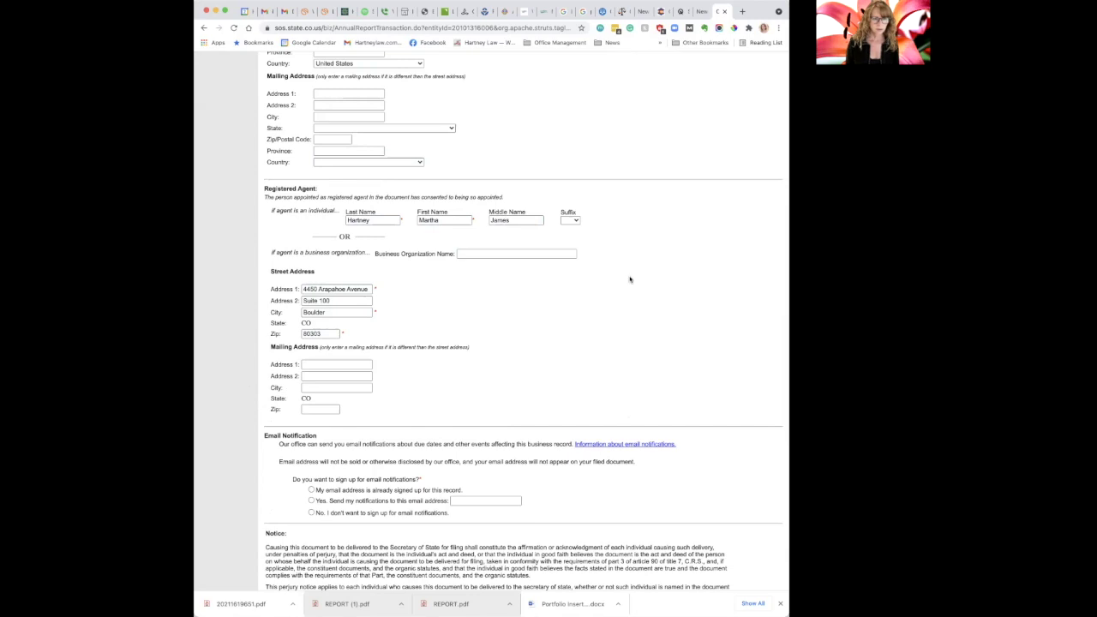
{"action": "scroll", "coordinate": [607, 304], "scroll_direction": "down", "scroll_amount": 4}
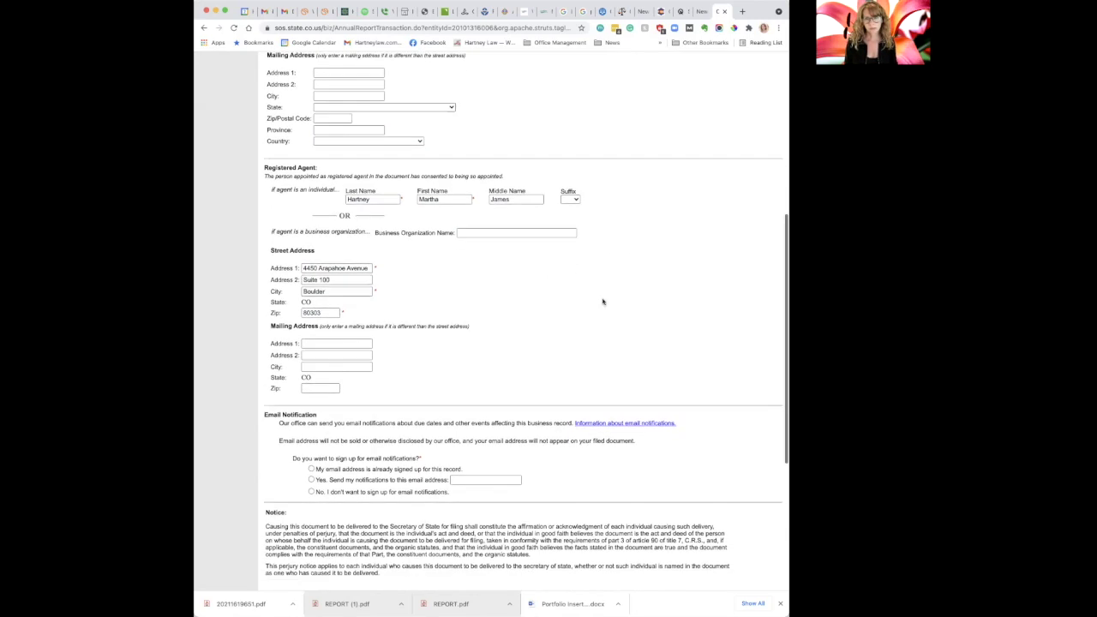
{"action": "scroll", "coordinate": [610, 306], "scroll_direction": "down", "scroll_amount": 1}
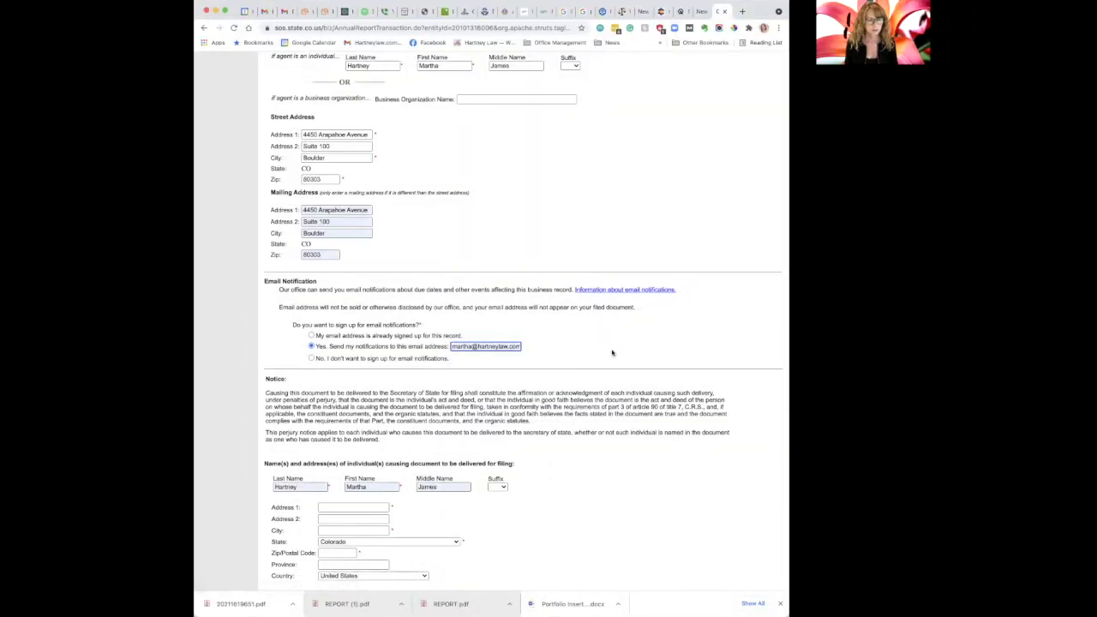
Confirm that no additional individuals are filing the Periodic Report
{"action": "scroll", "coordinate": [611, 354], "scroll_direction": "down", "scroll_amount": 2}
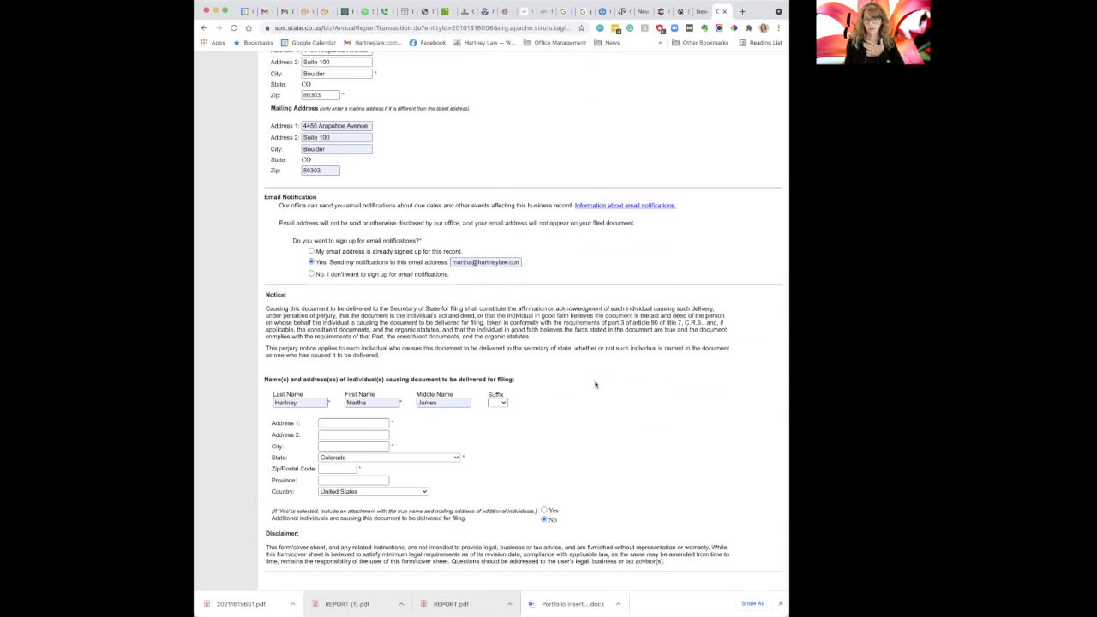
{"action": "scroll", "coordinate": [604, 387], "scroll_direction": "down", "scroll_amount": 2}
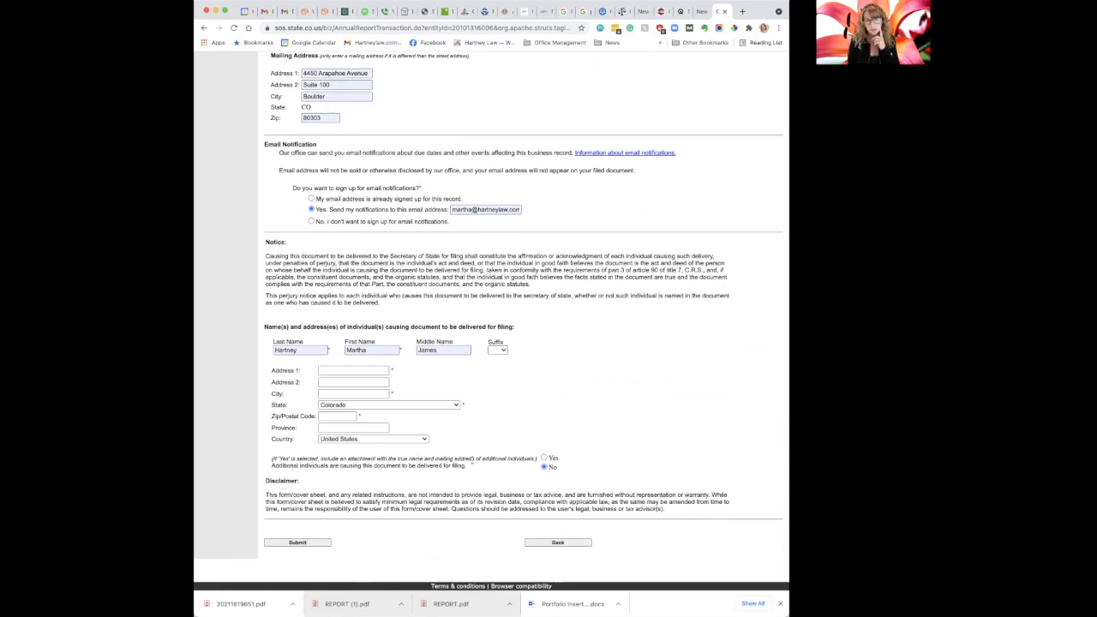
{"action": "left_click_drag", "start_coordinate": [470, 469], "coordinate": [281, 460]}
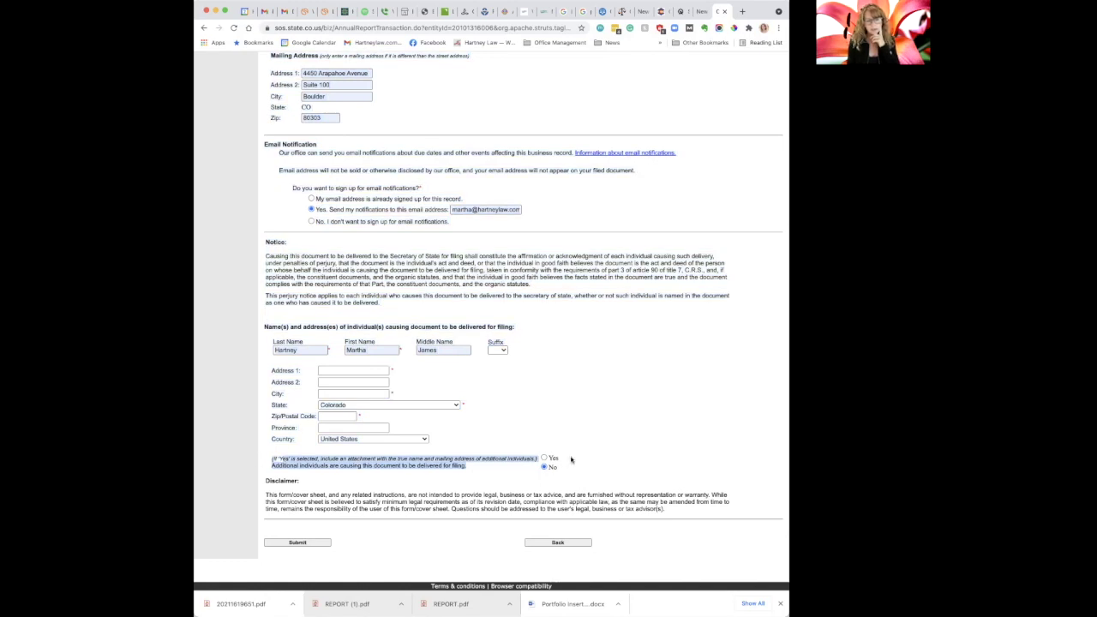
{"action": "left_click", "coordinate": [572, 460]}
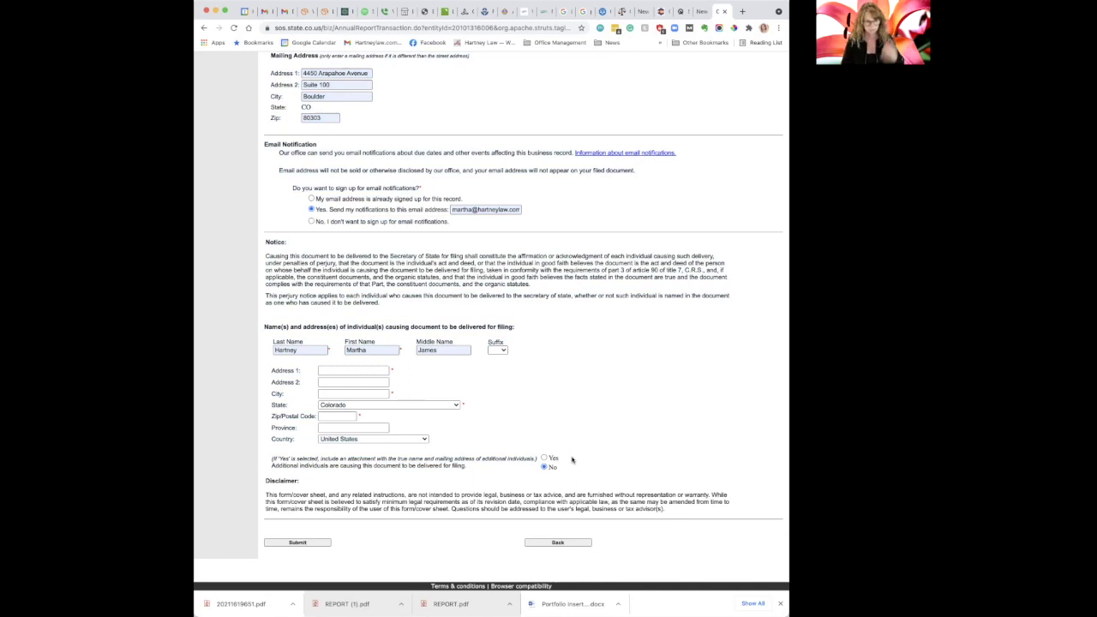
Submit the report for review with the filer's address added, then open REPORT (2).pdf
{"action": "left_click", "coordinate": [299, 542]}
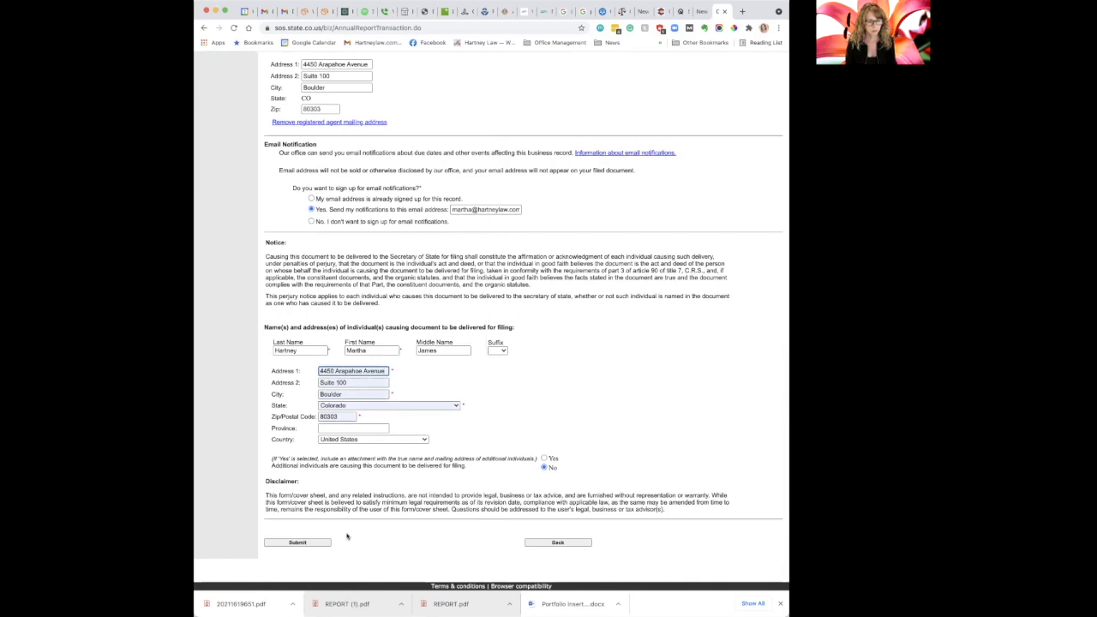
{"action": "left_click", "coordinate": [298, 543]}
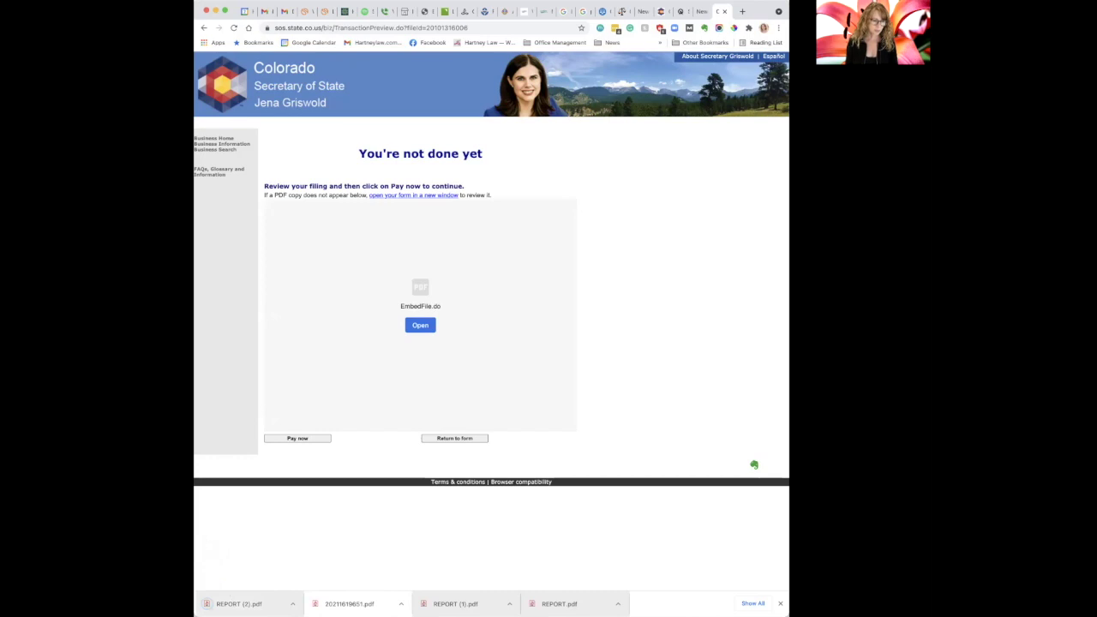
{"action": "left_click", "coordinate": [238, 604]}
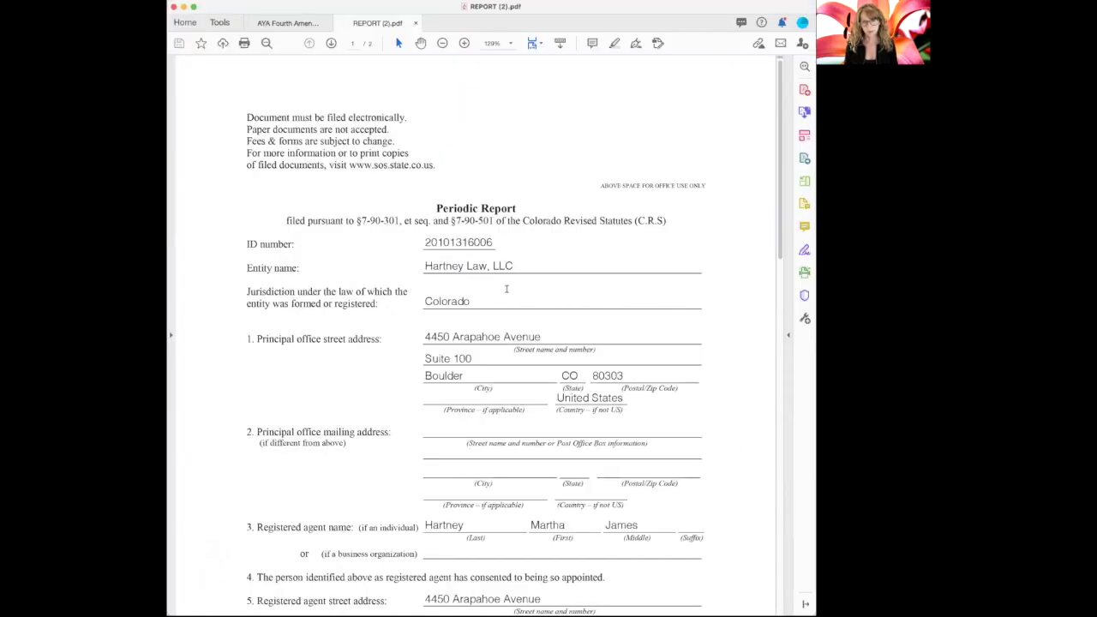
Review both pages of REPORT (2).pdf in Acrobat, then return to Chrome's review page
{"action": "scroll", "coordinate": [507, 289], "scroll_direction": "down", "scroll_amount": 8}
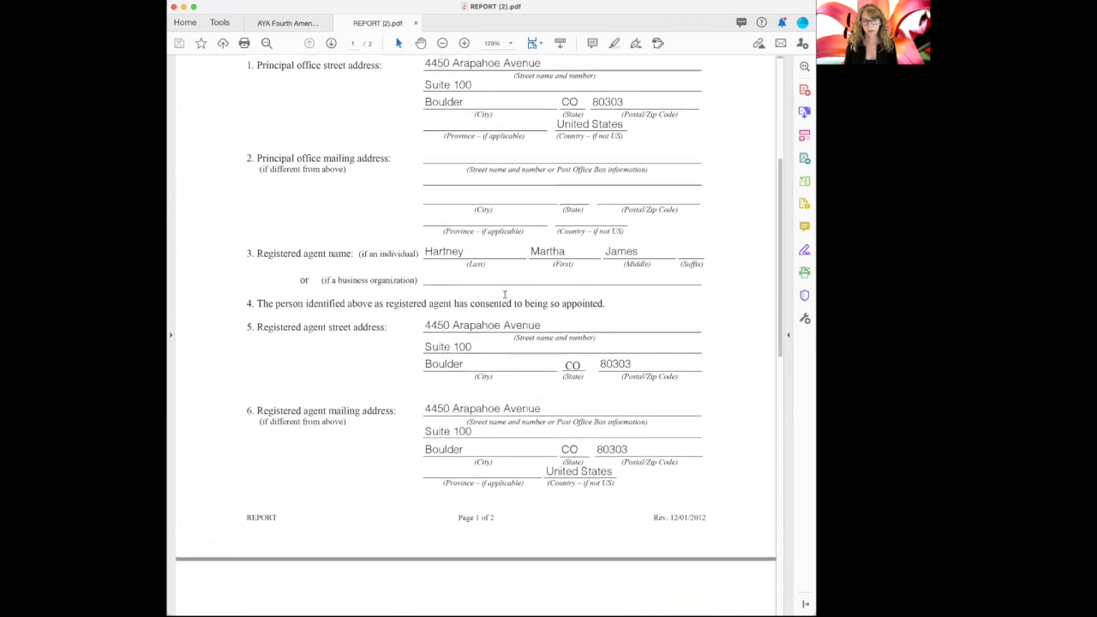
{"action": "scroll", "coordinate": [504, 294], "scroll_direction": "up", "scroll_amount": 5}
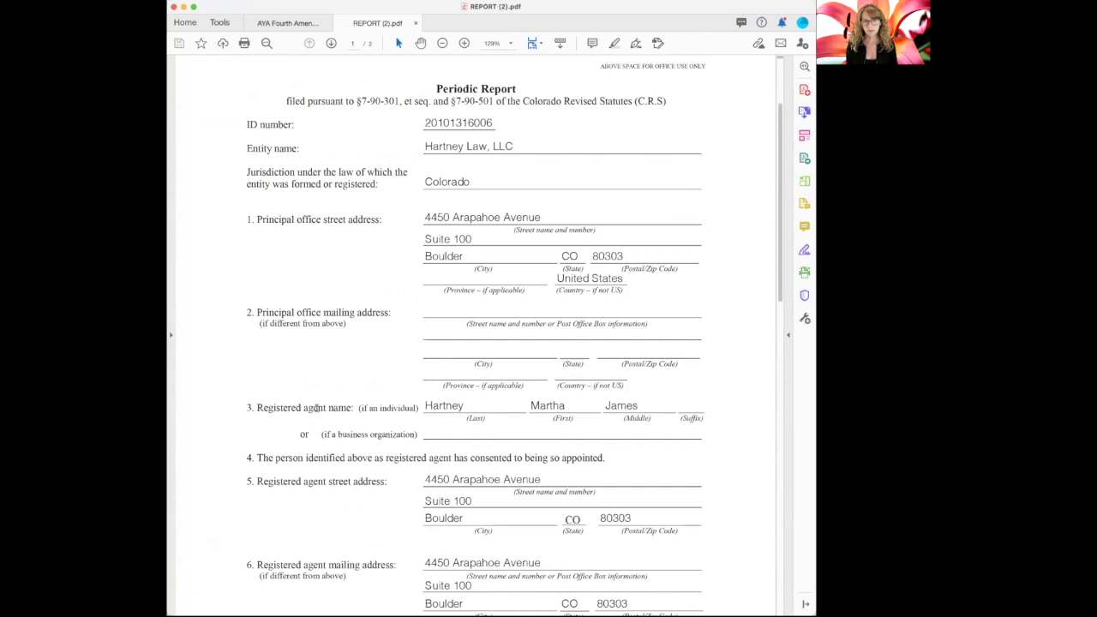
{"action": "scroll", "coordinate": [338, 360], "scroll_direction": "down", "scroll_amount": 3}
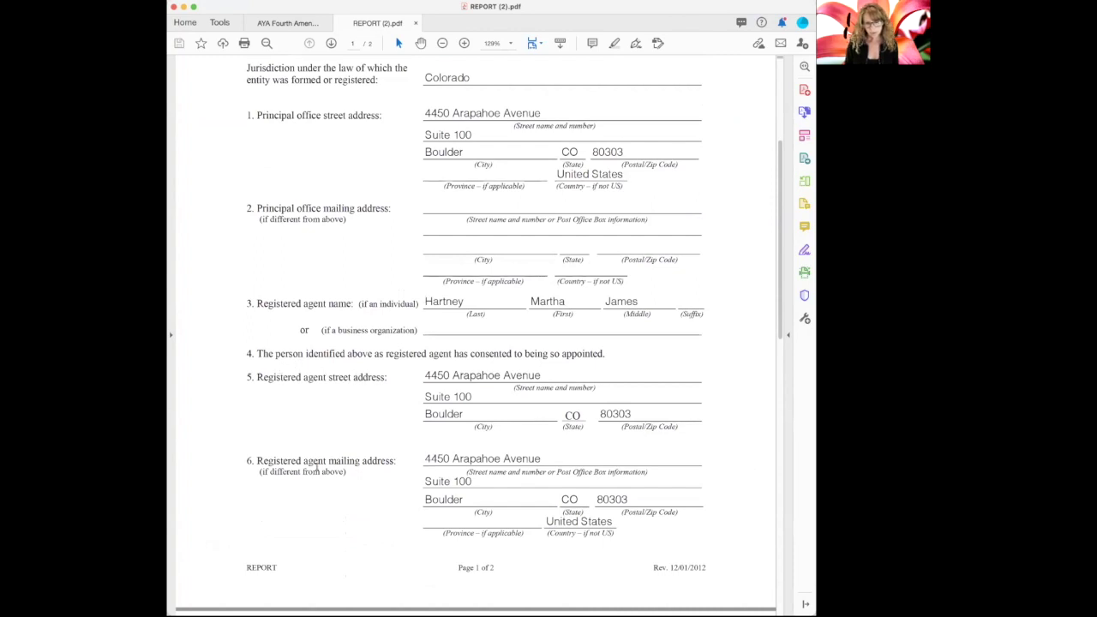
{"action": "scroll", "coordinate": [514, 411], "scroll_direction": "down", "scroll_amount": 3}
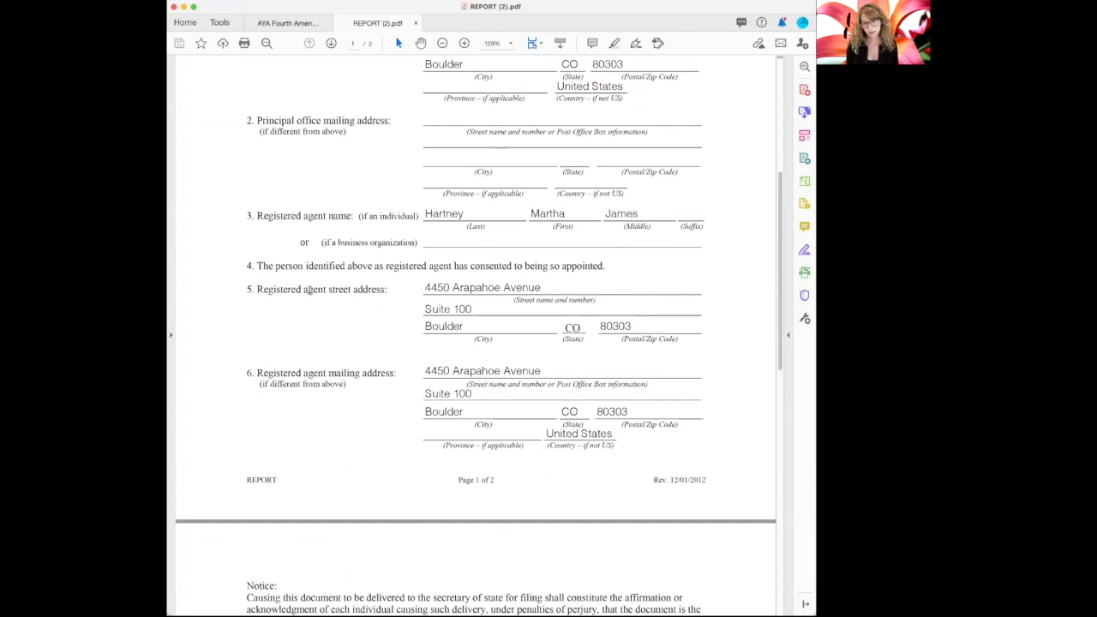
{"action": "double_click", "coordinate": [283, 289]}
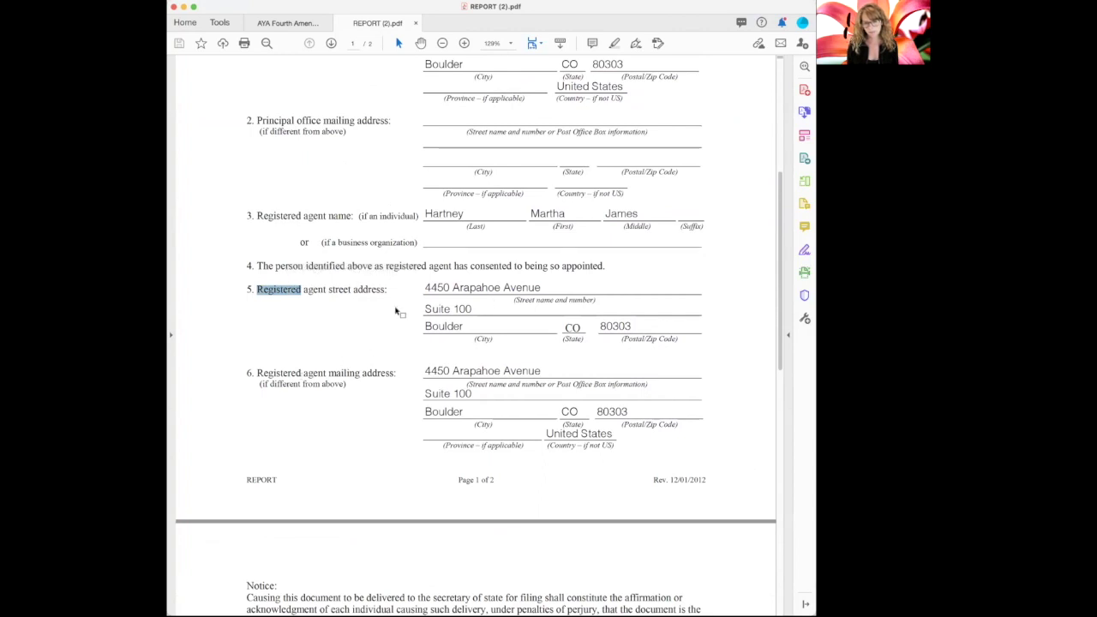
{"action": "scroll", "coordinate": [411, 324], "scroll_direction": "down", "scroll_amount": 5}
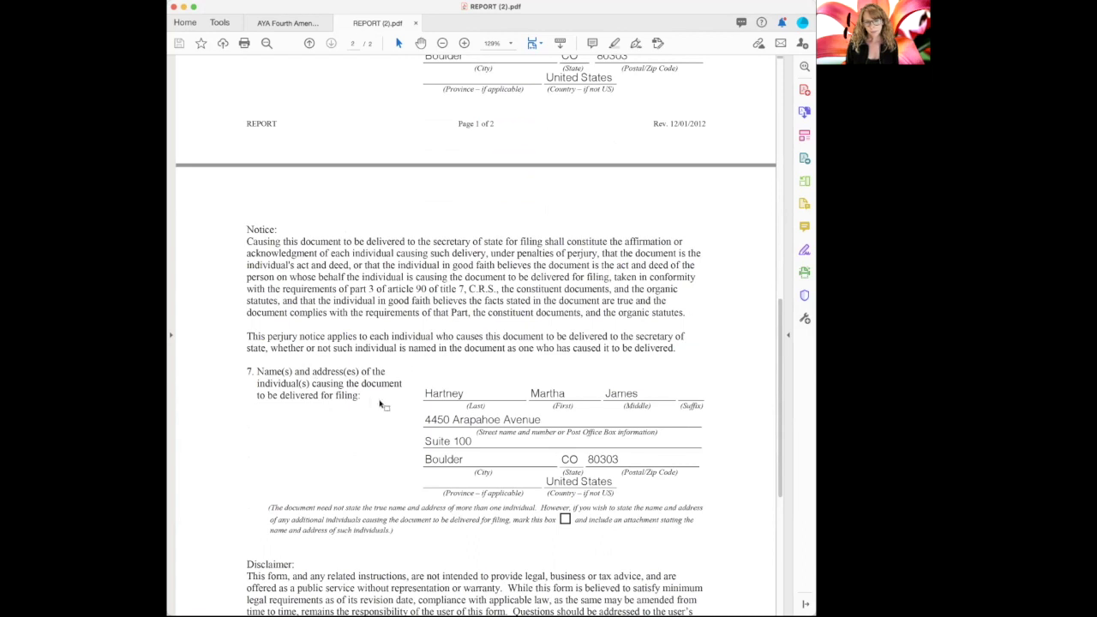
{"action": "scroll", "coordinate": [399, 370], "scroll_direction": "down", "scroll_amount": 5}
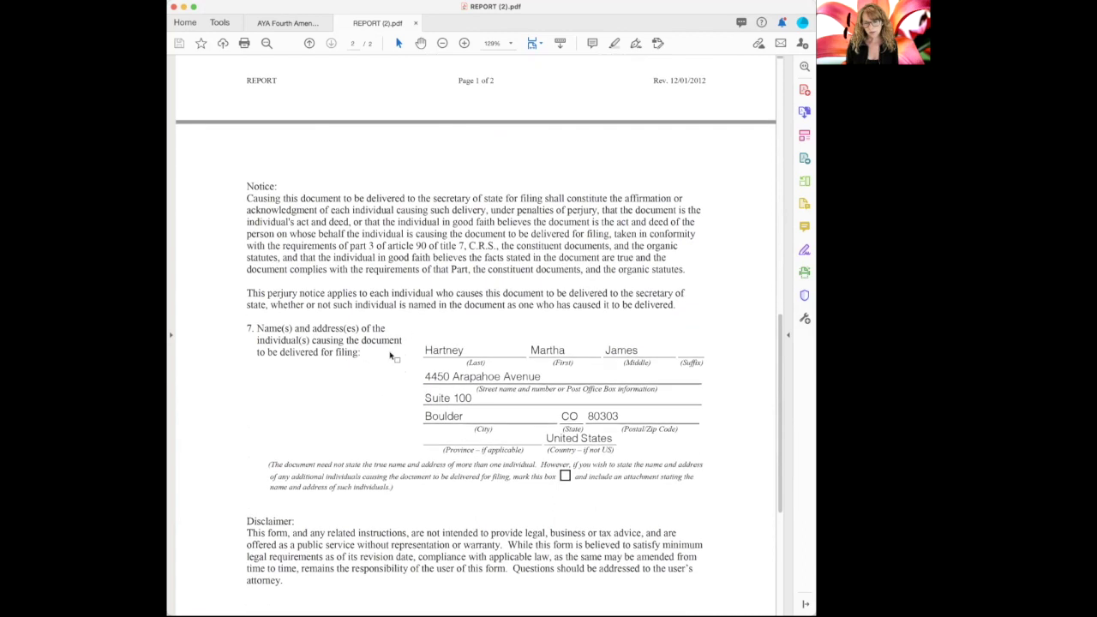
{"action": "scroll", "coordinate": [390, 356], "scroll_direction": "up", "scroll_amount": 15}
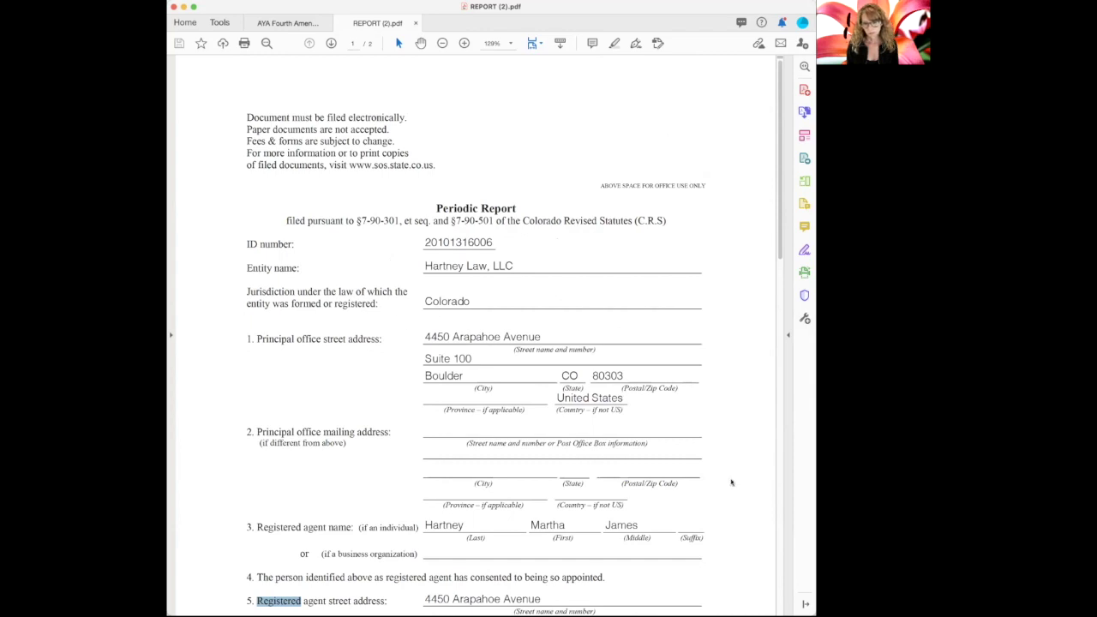
{"action": "key", "text": "super+Tab"}
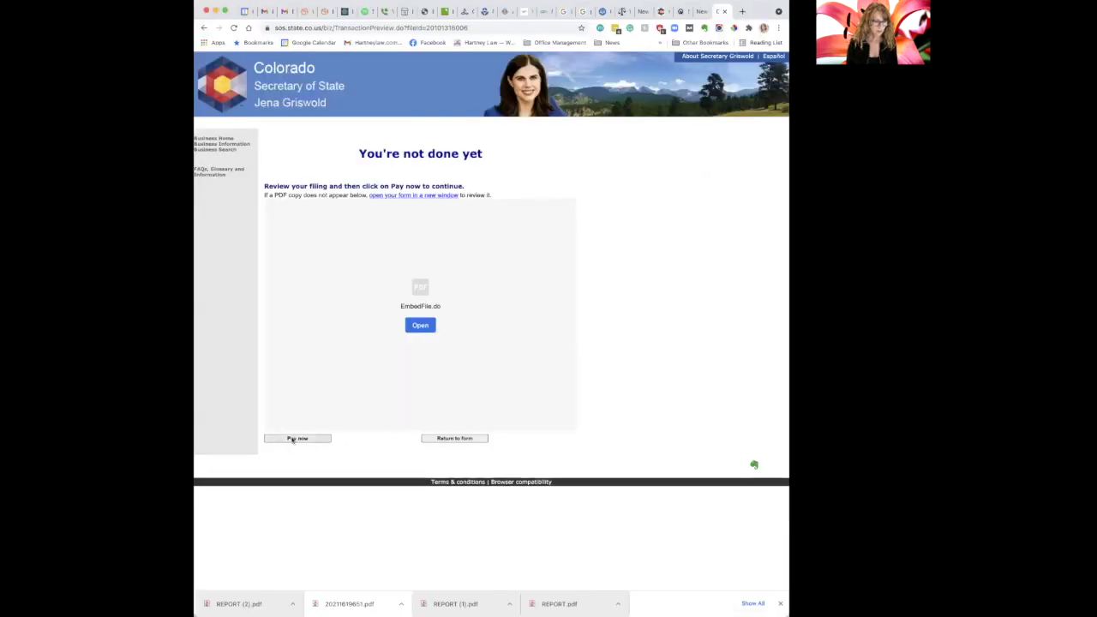
Proceed to pay the $10.00 fee and choose credit or debit card payment
{"action": "left_click", "coordinate": [296, 438]}
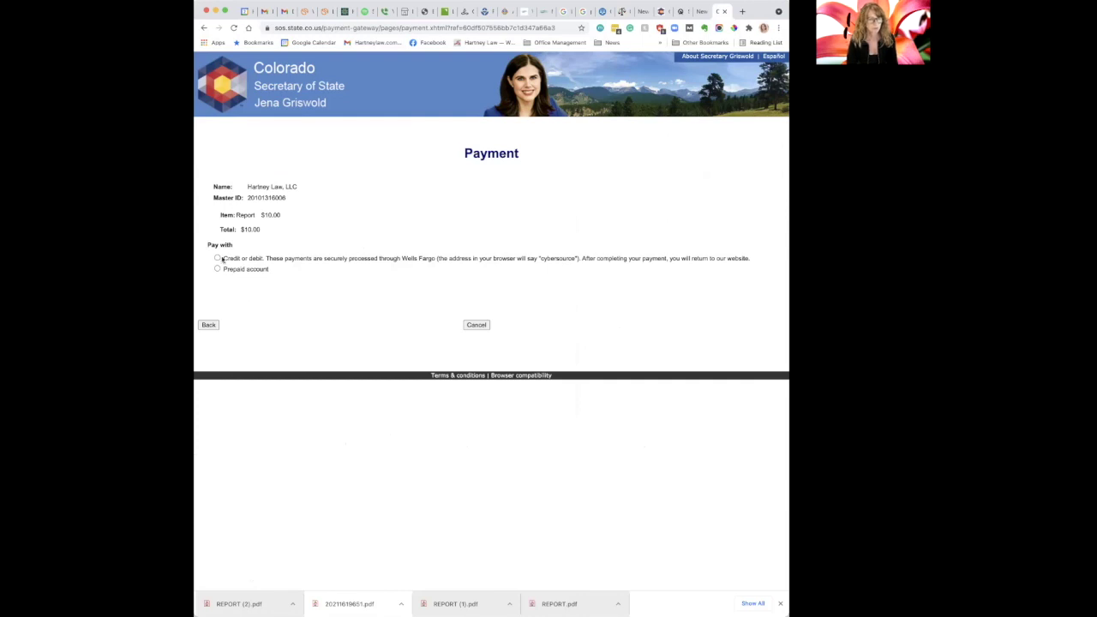
{"action": "left_click", "coordinate": [218, 259]}
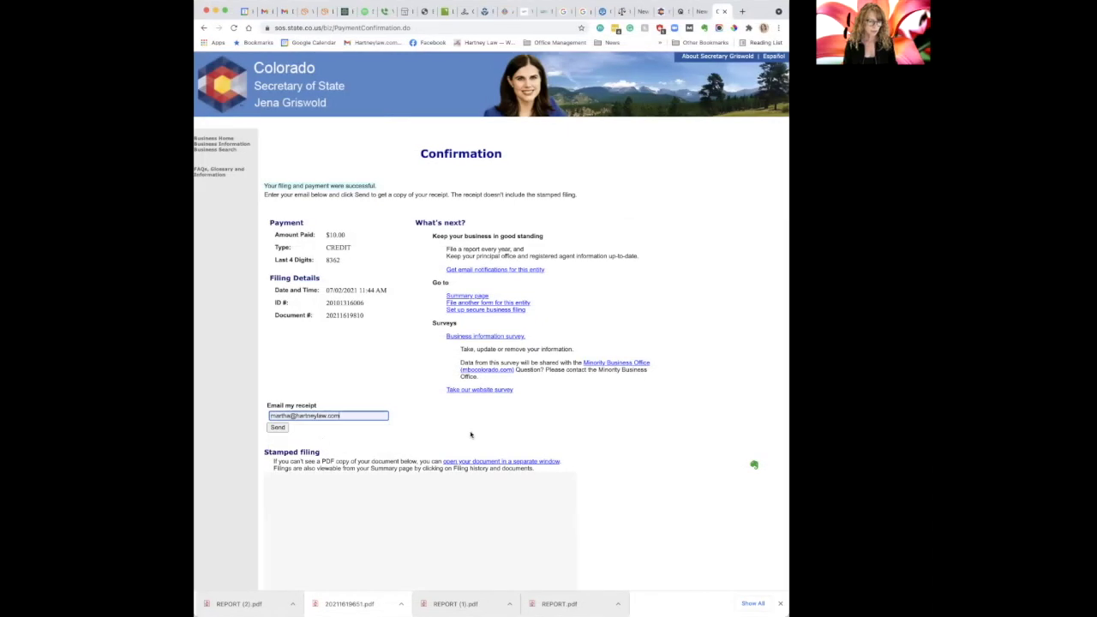
Email the payment receipt and bring up the stamped E-Filed report PDF in Acrobat
{"action": "left_click", "coordinate": [277, 427]}
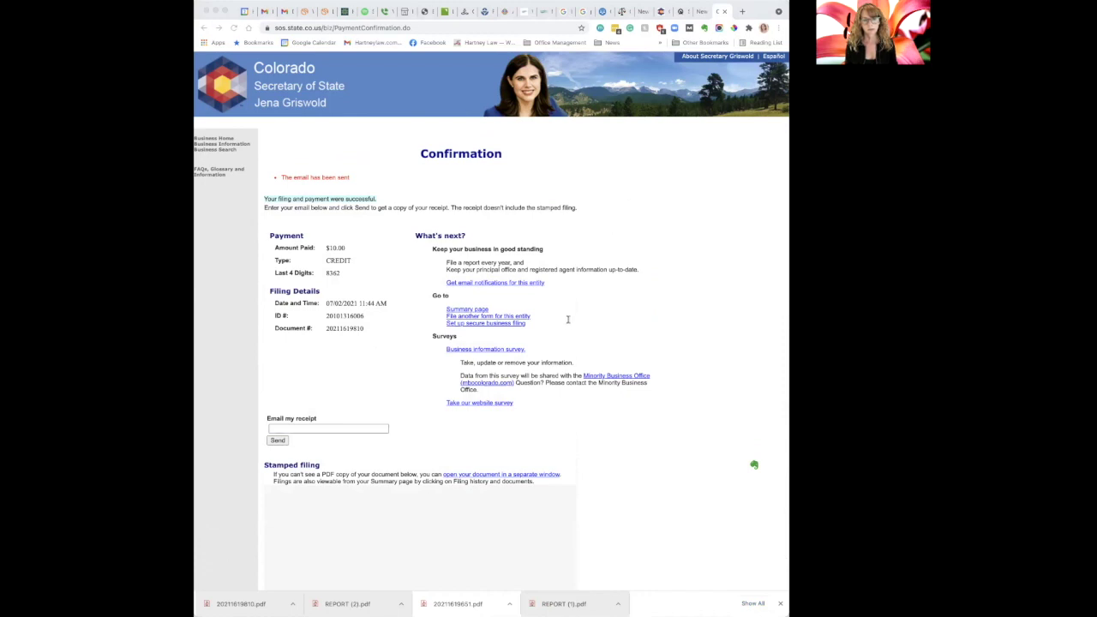
{"action": "key", "text": "super+Tab"}
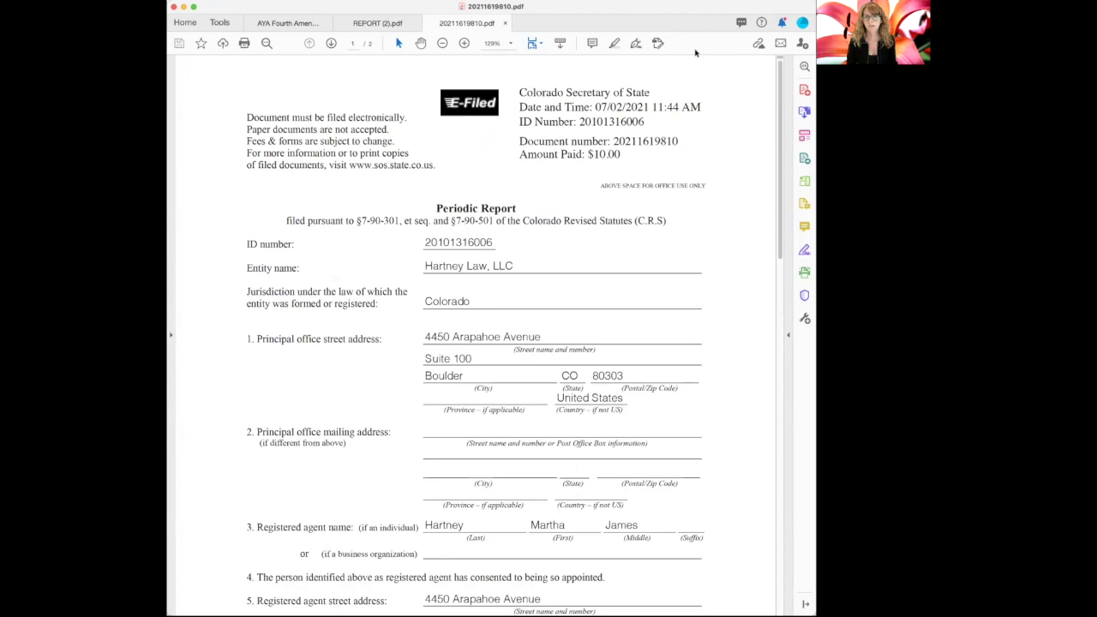
{"action": "left_click_drag", "start_coordinate": [633, 150], "coordinate": [518, 92]}
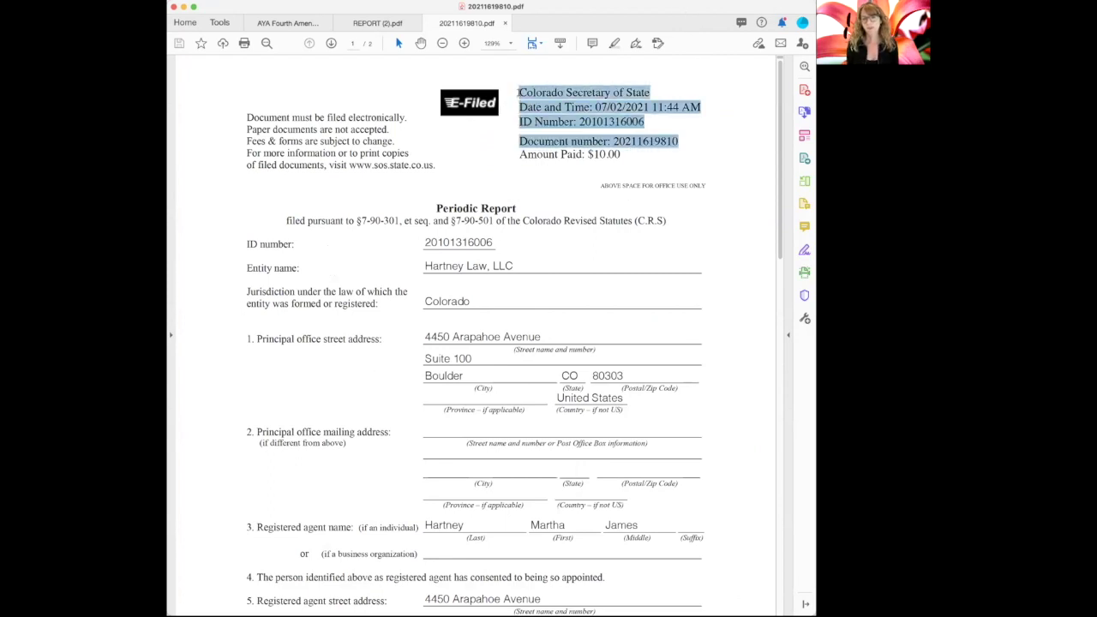
{"action": "left_click", "coordinate": [634, 154]}
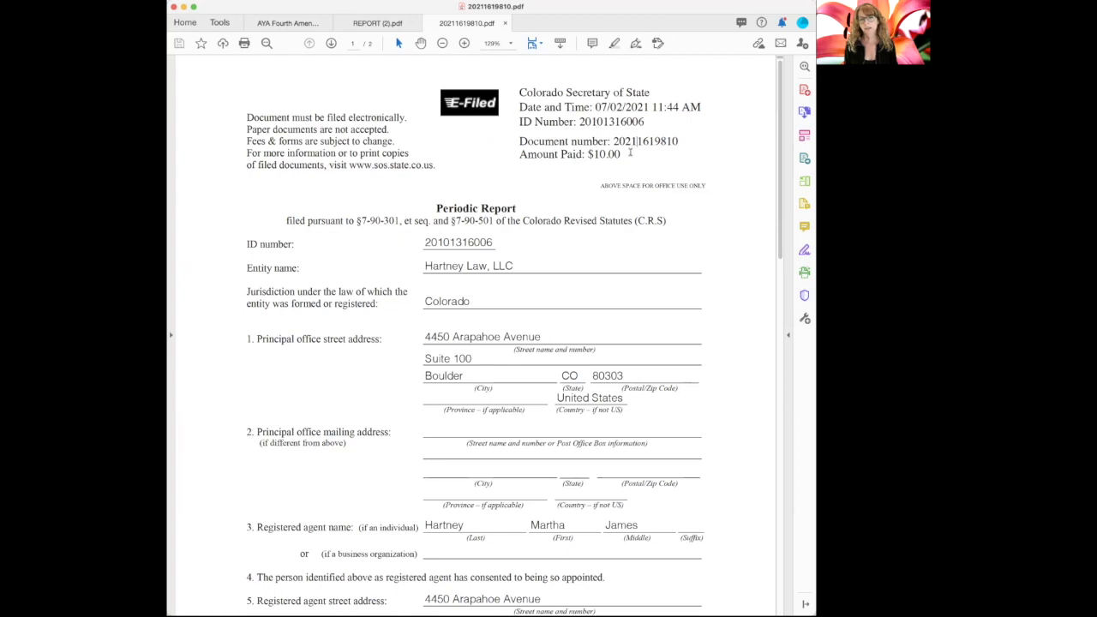
{"action": "left_click_drag", "start_coordinate": [581, 121], "coordinate": [644, 122]}
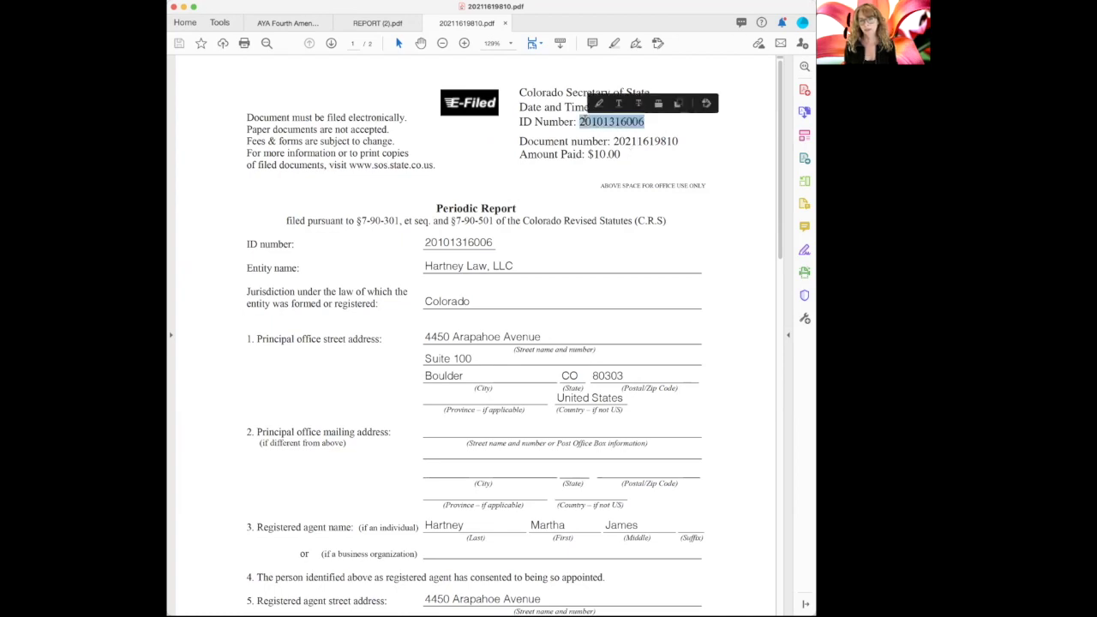
{"action": "left_click", "coordinate": [531, 197]}
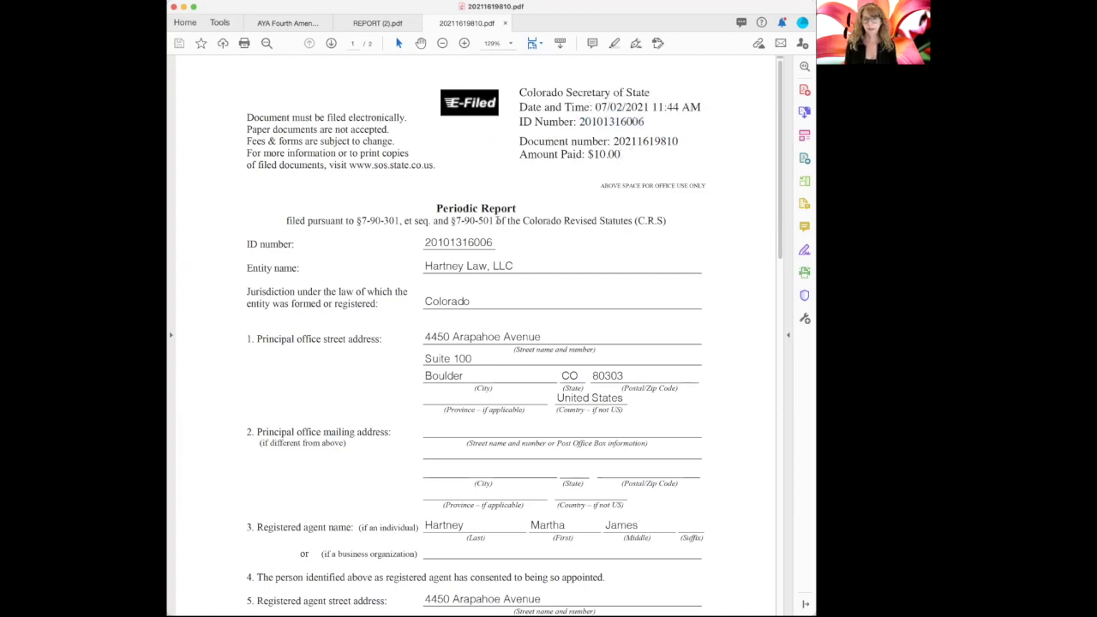
{"action": "scroll", "coordinate": [497, 220], "scroll_direction": "down", "scroll_amount": 5}
{"action": "scroll", "coordinate": [497, 220], "scroll_direction": "down", "scroll_amount": 20}
{"action": "scroll", "coordinate": [496, 224], "scroll_direction": "up", "scroll_amount": 20}
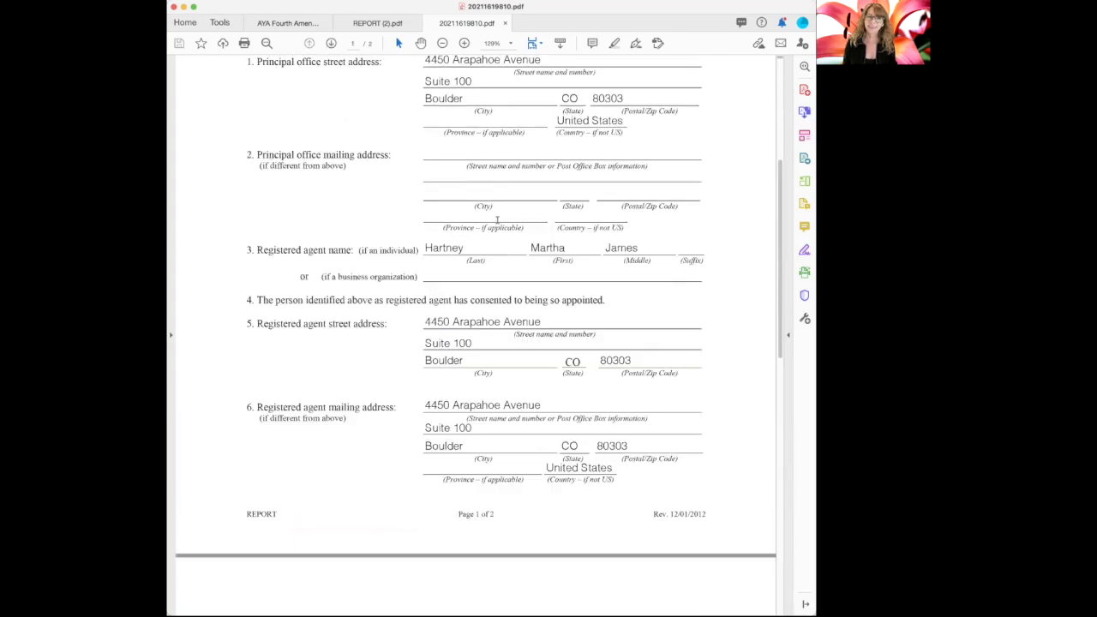